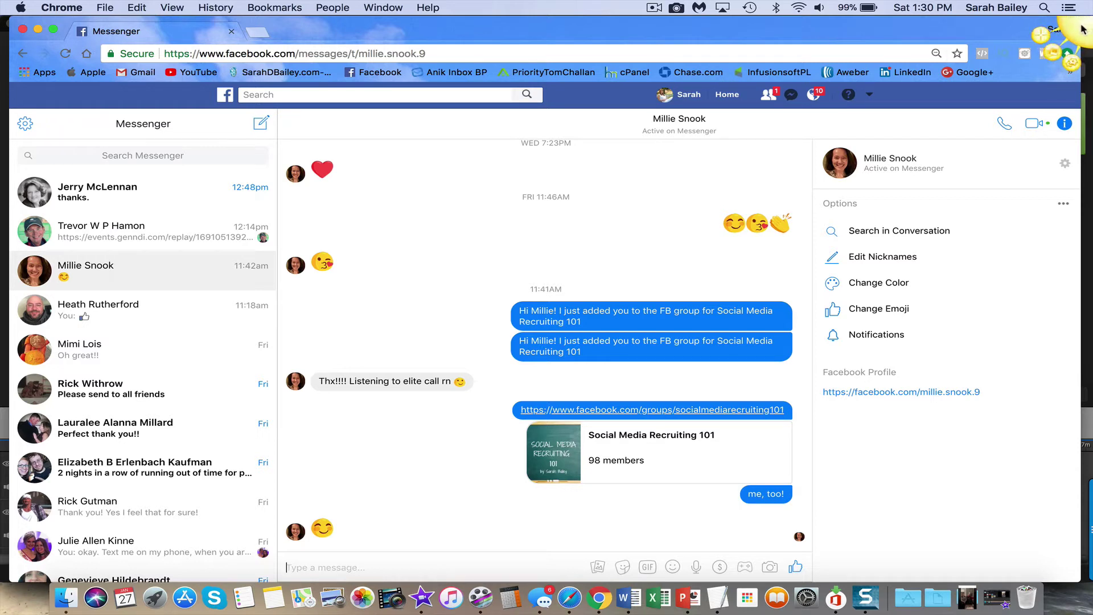
Capture the open Messenger conversation, including the contact's name header, as a 1448 x 1284 image with Jing.
left_click(1029, 41)
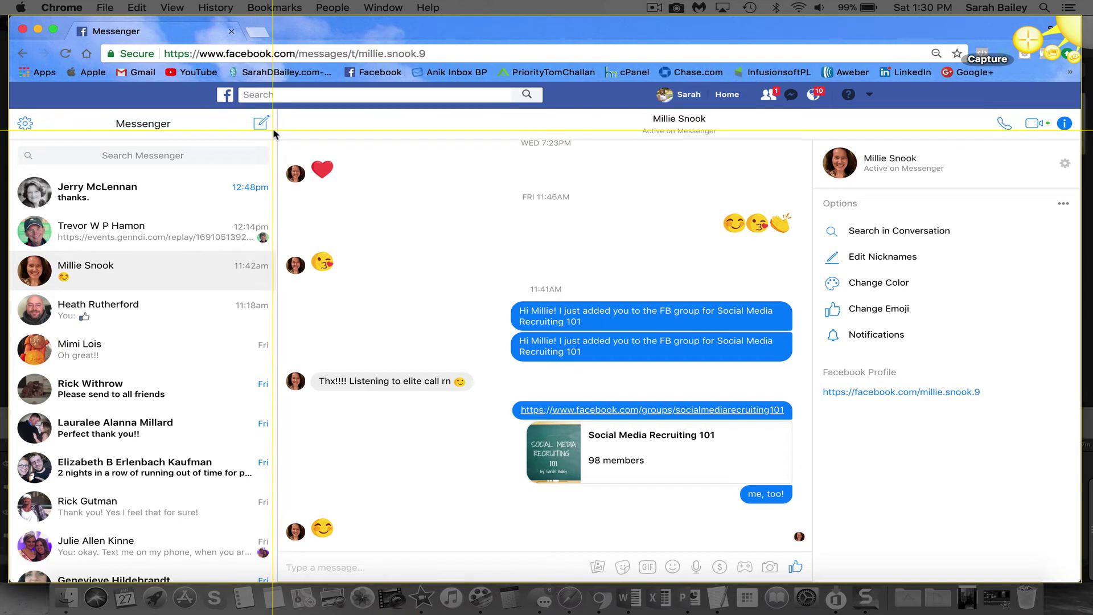
left_click_drag(273, 131, 829, 553)
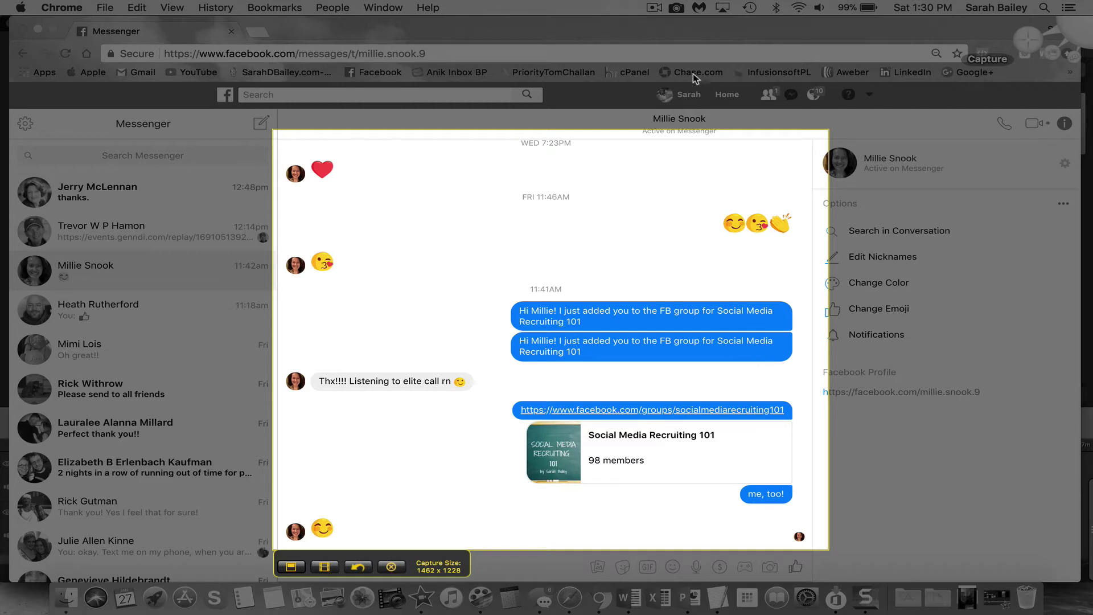
left_click_drag(697, 133, 694, 111)
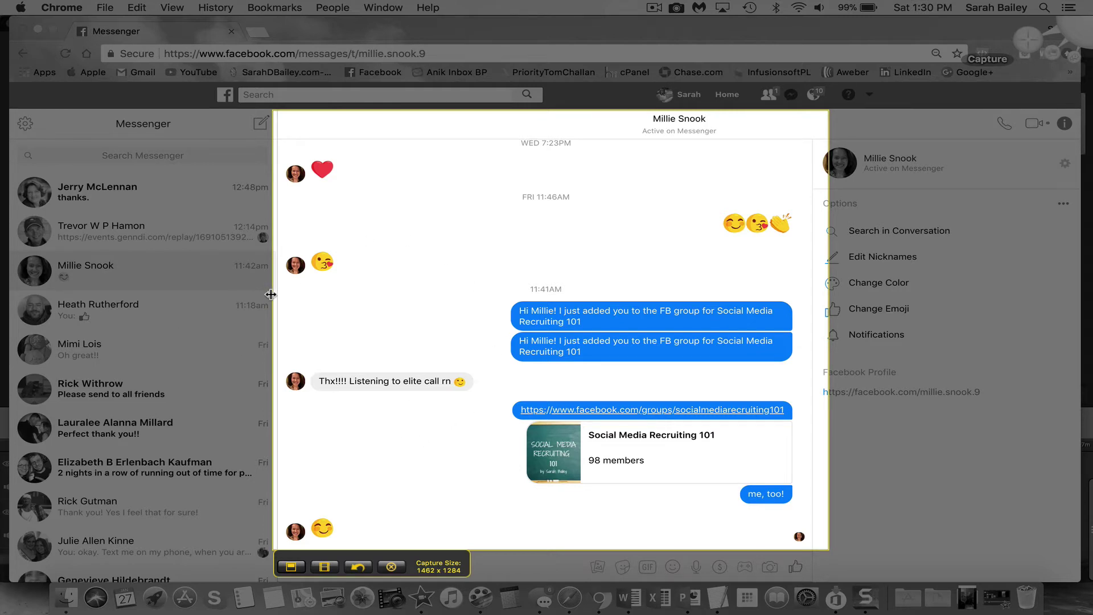
mouse_move(271, 294)
left_mouse_down()
mouse_move(47, 246)
mouse_move(280, 281)
left_mouse_up()
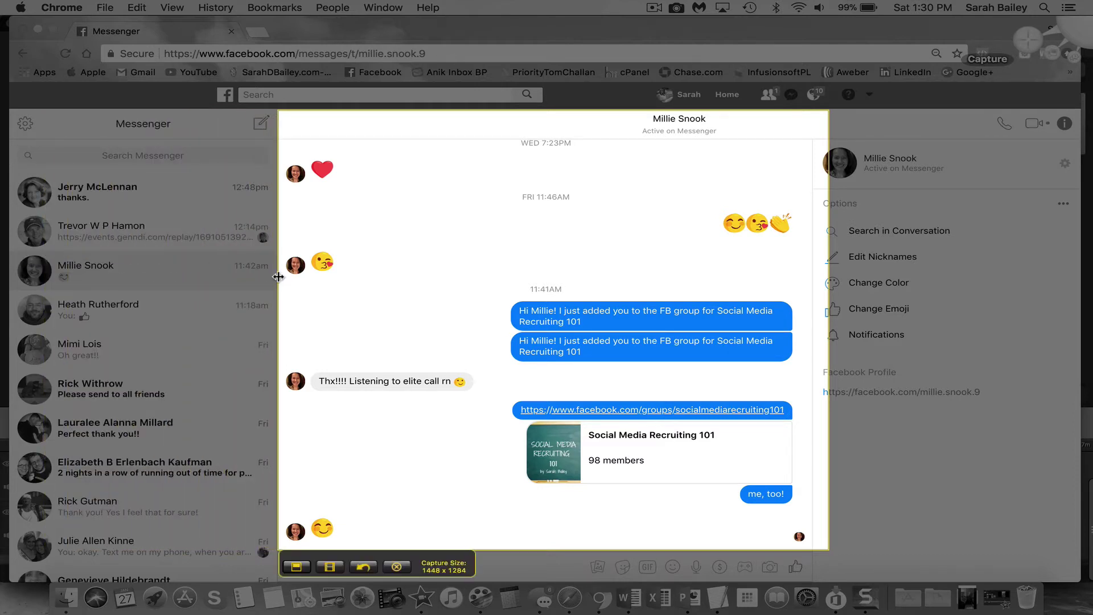
left_click(295, 567)
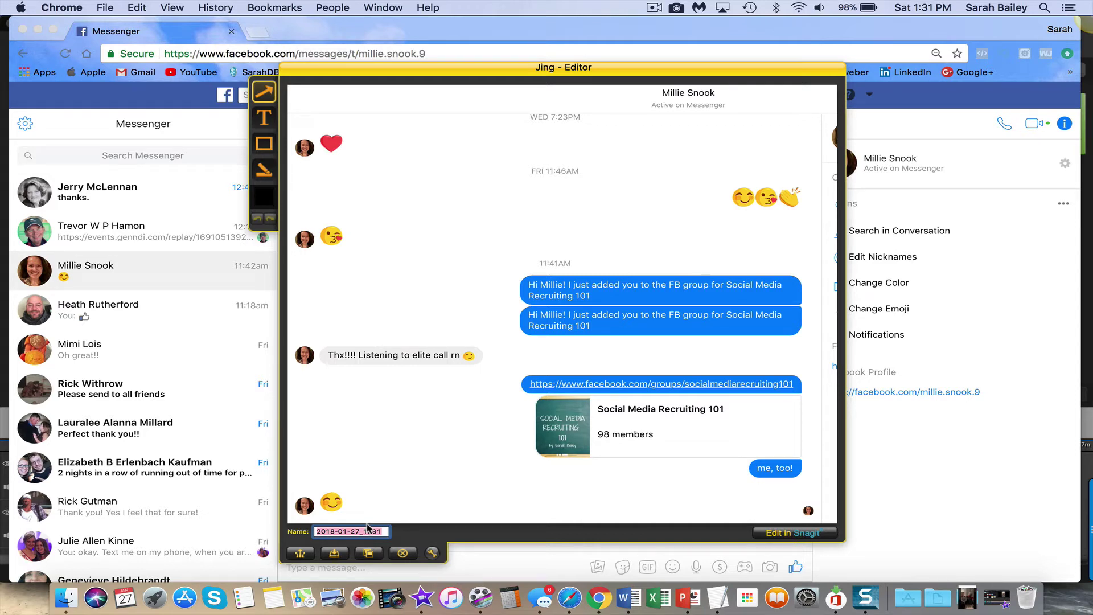
Name the capture with the contact's first name followed by "conversation", and set the annotation colour to red.
type("millie conversation")
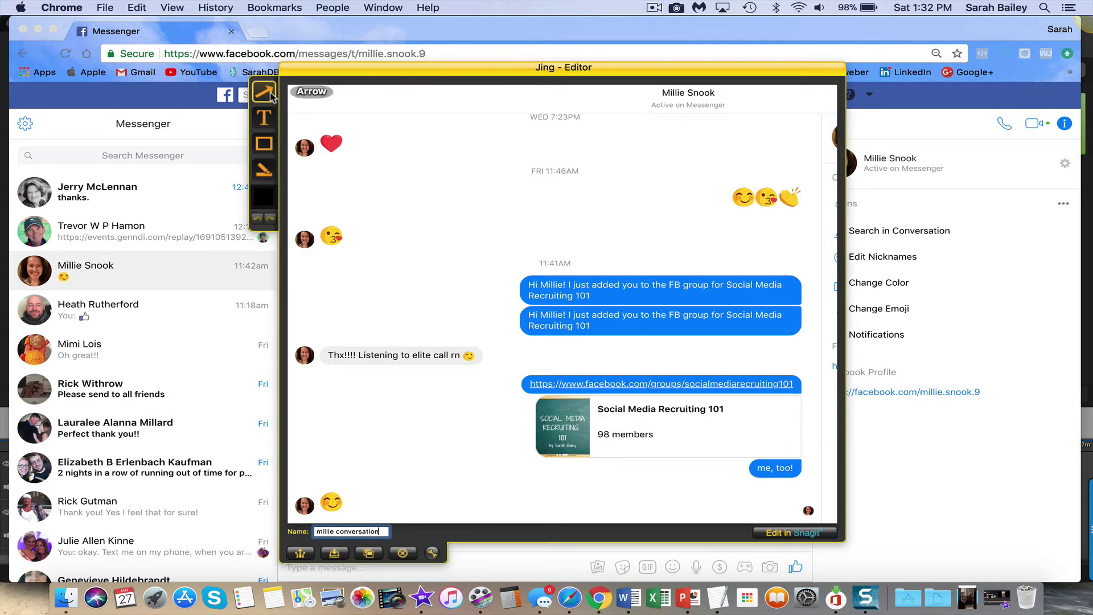
left_click(263, 197)
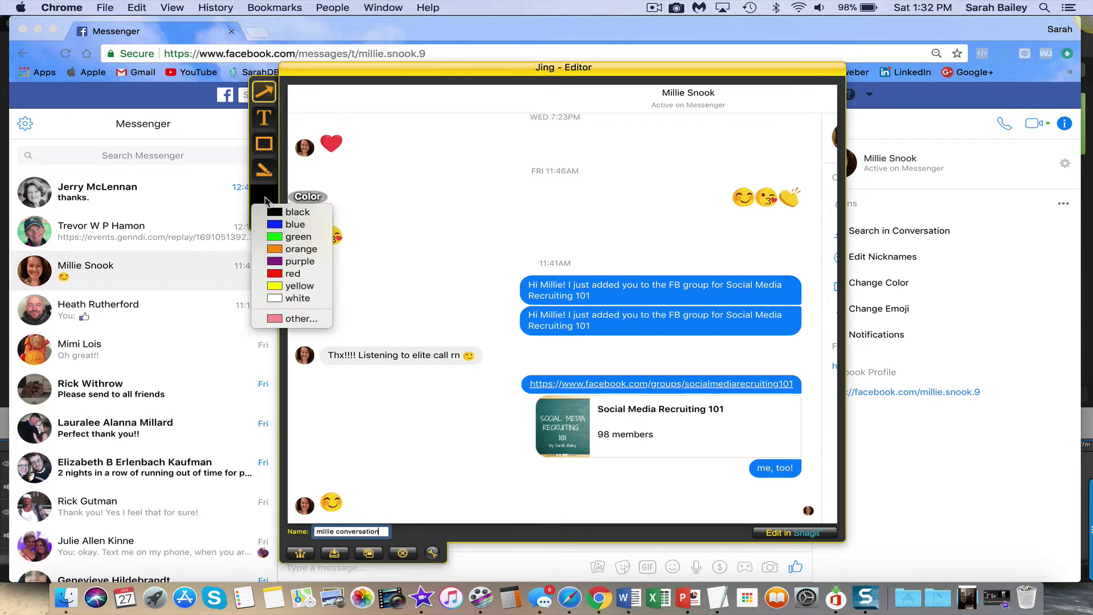
left_click(279, 276)
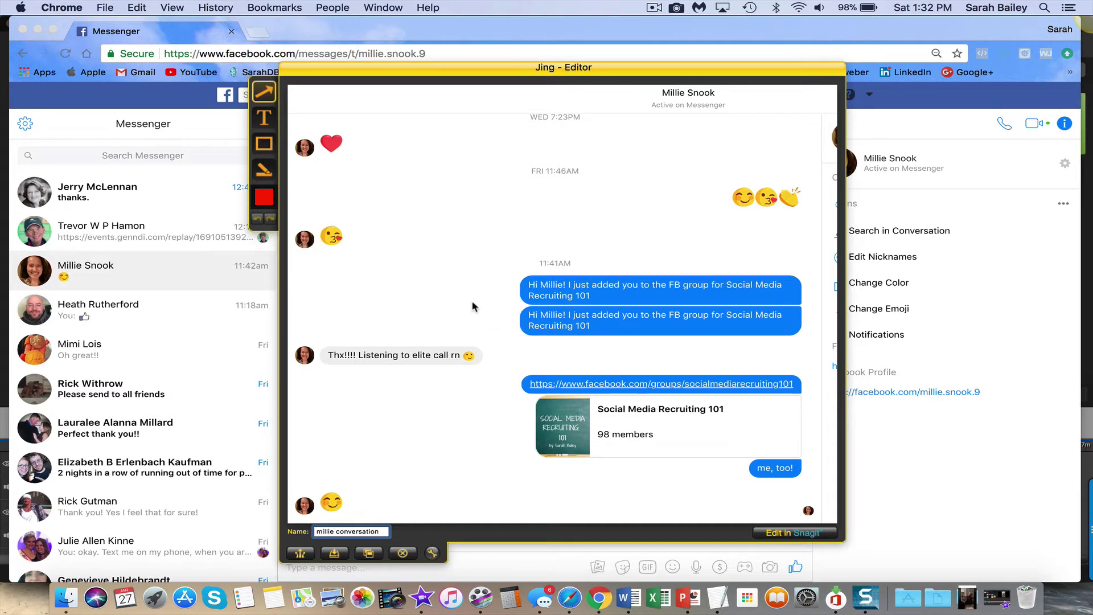
Try out a red arrow pointing to the Facebook group link, adjusting its tail, and delete it.
left_click_drag(449, 277, 541, 380)
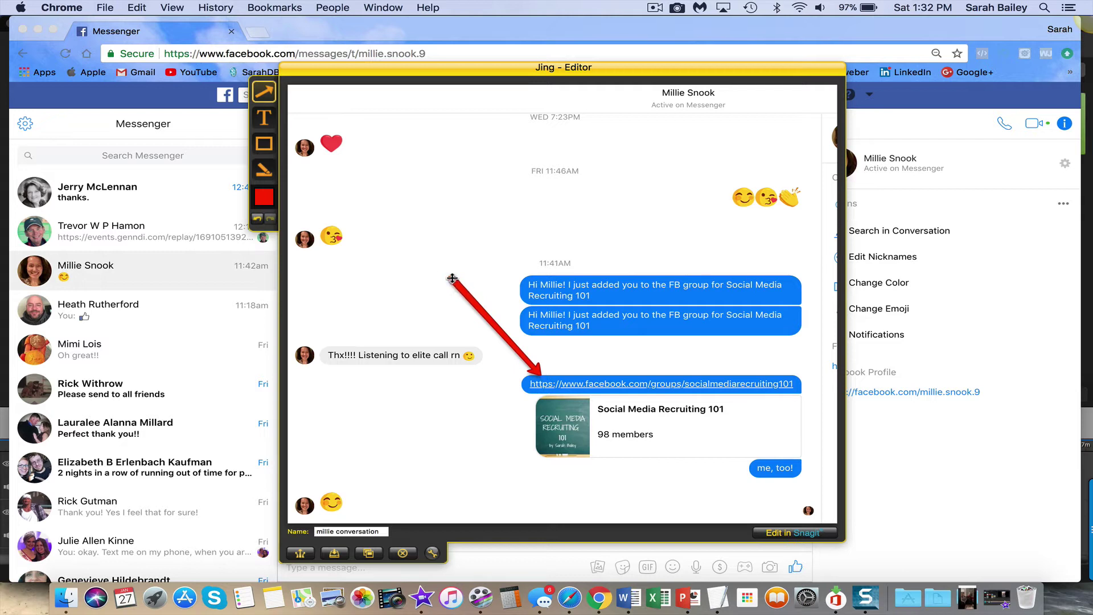
mouse_move(452, 278)
left_mouse_down()
mouse_move(500, 340)
mouse_move(443, 288)
left_mouse_up()
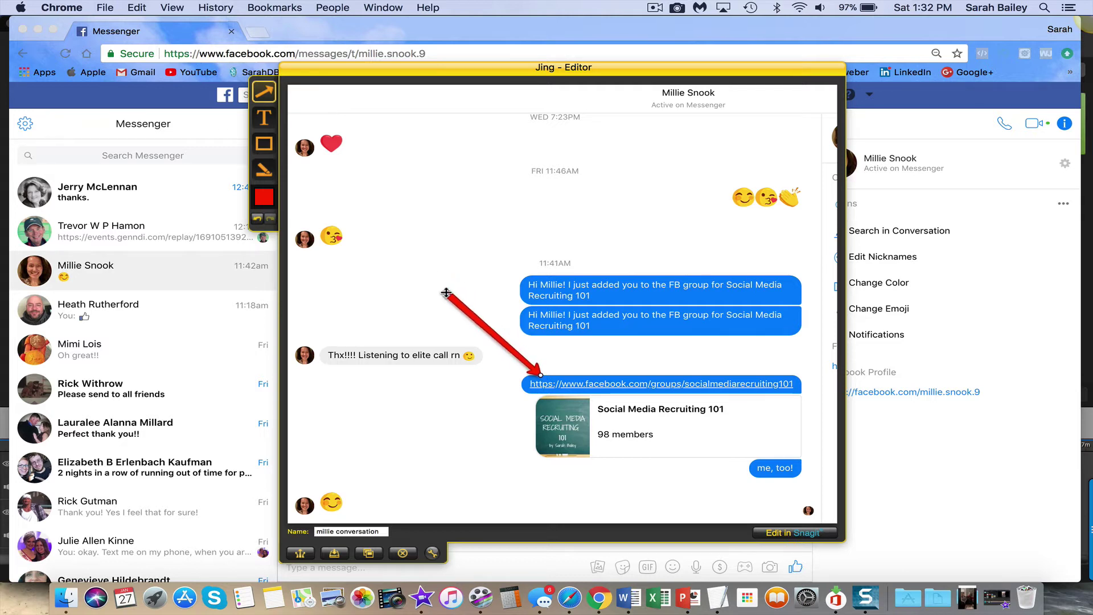
left_click(468, 313)
key("Delete")
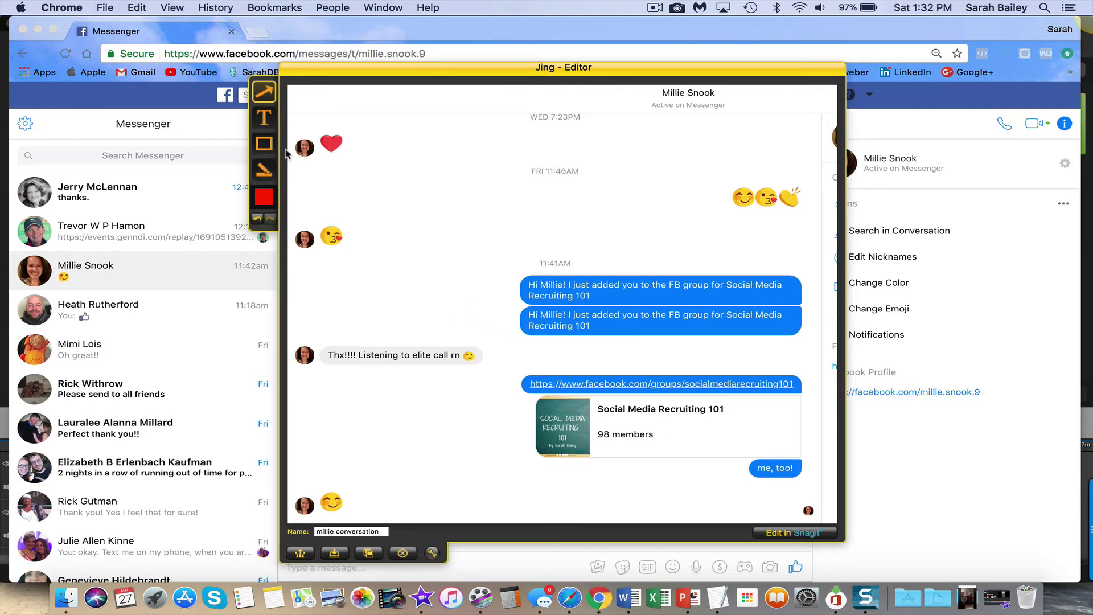
Draw a red arrow pointing to the Facebook group link, and change the annotation colour to black.
left_click_drag(441, 237, 533, 372)
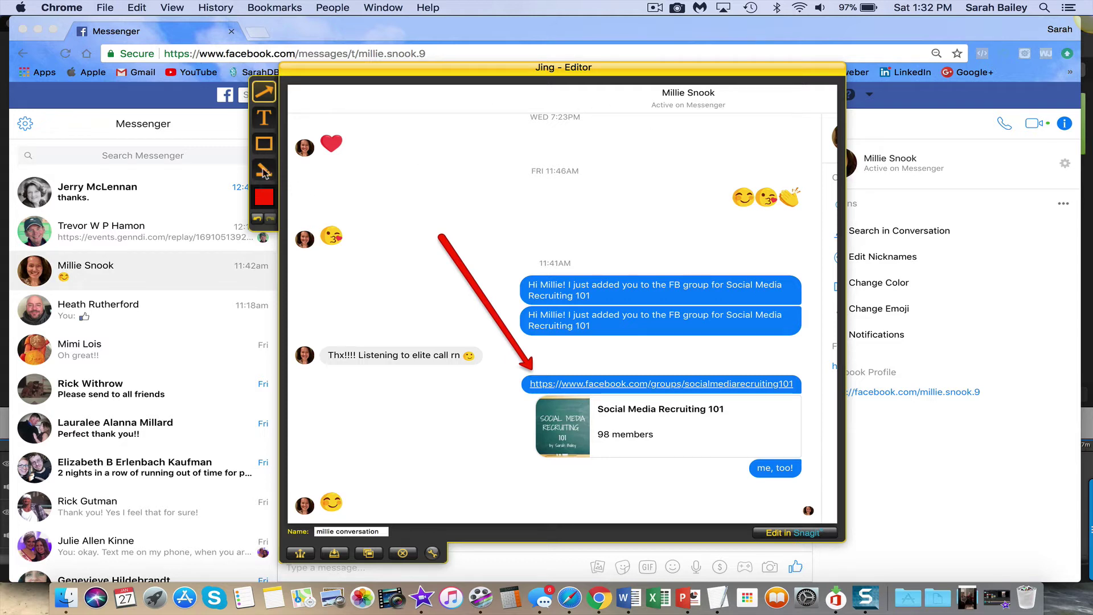
left_click(263, 195)
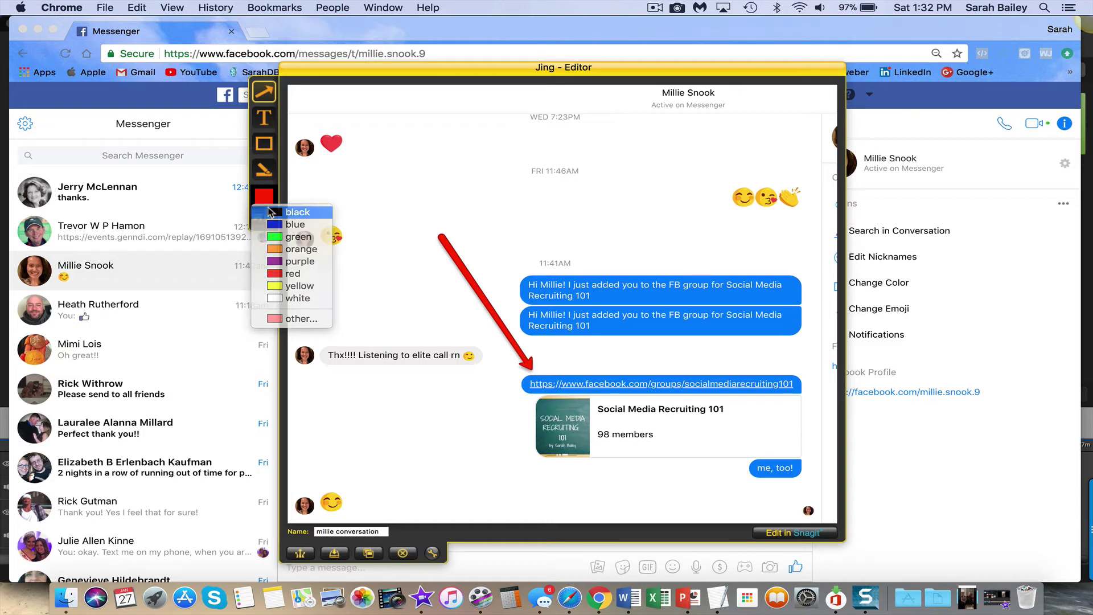
left_click(270, 213)
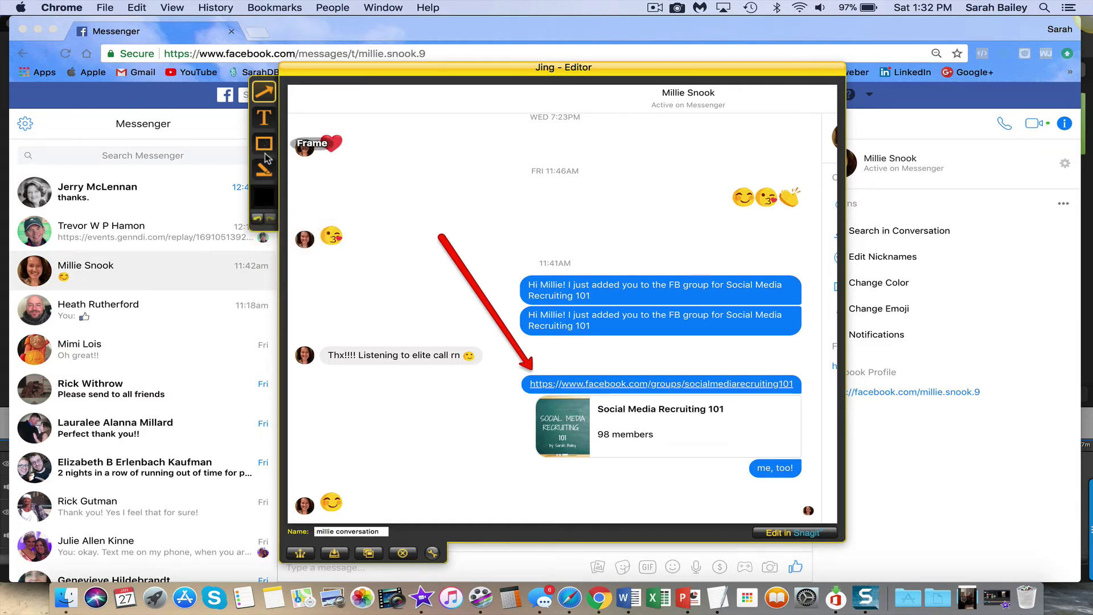
Try covering the contact's surname in the header with a black highlight, and delete the highlight.
left_click(264, 169)
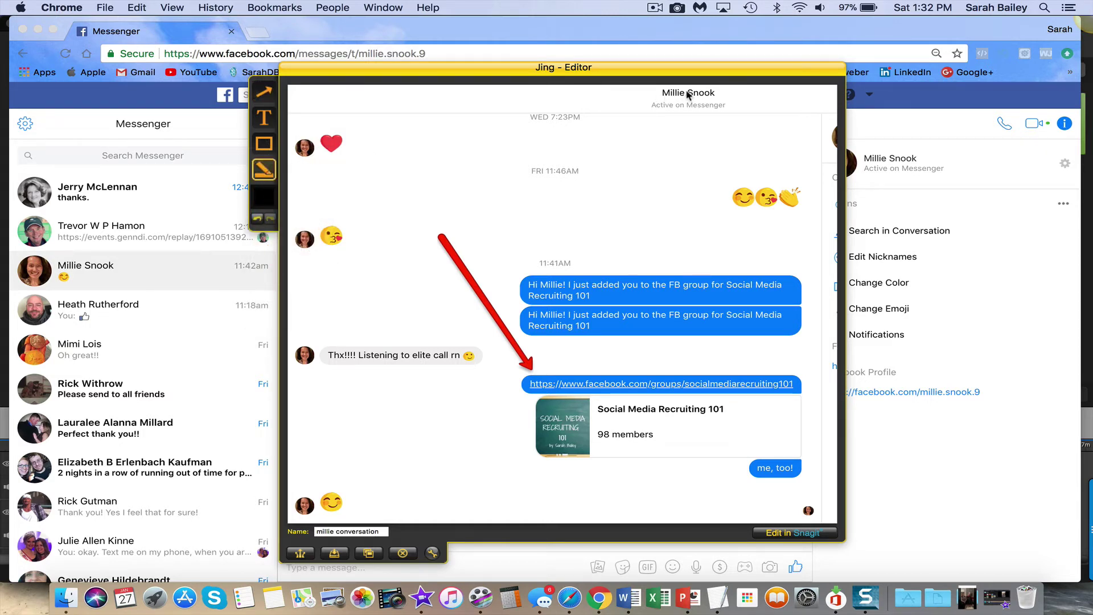
mouse_move(688, 89)
left_mouse_down()
mouse_move(715, 89)
mouse_move(728, 108)
left_mouse_up()
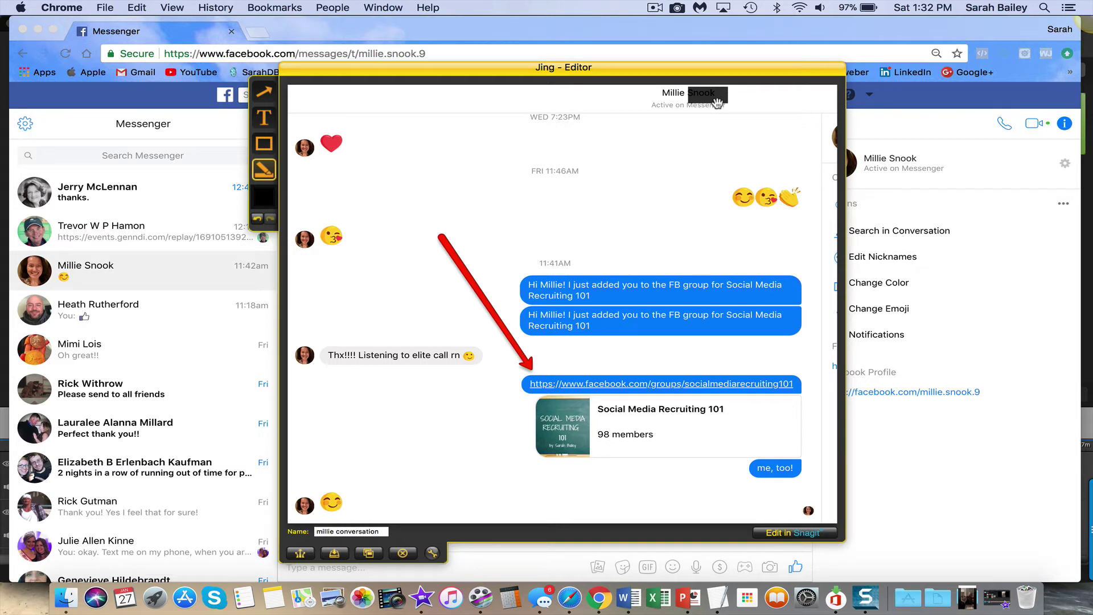
left_click(714, 104)
key("Delete")
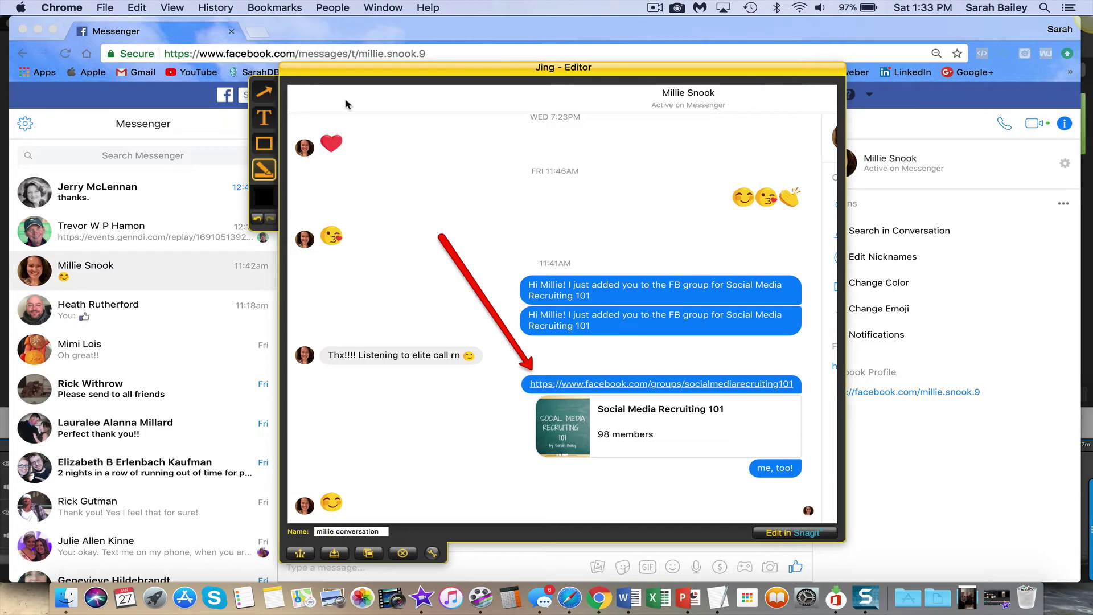
Black out the contact's surname in the header with overlapping black arrows.
left_click(265, 97)
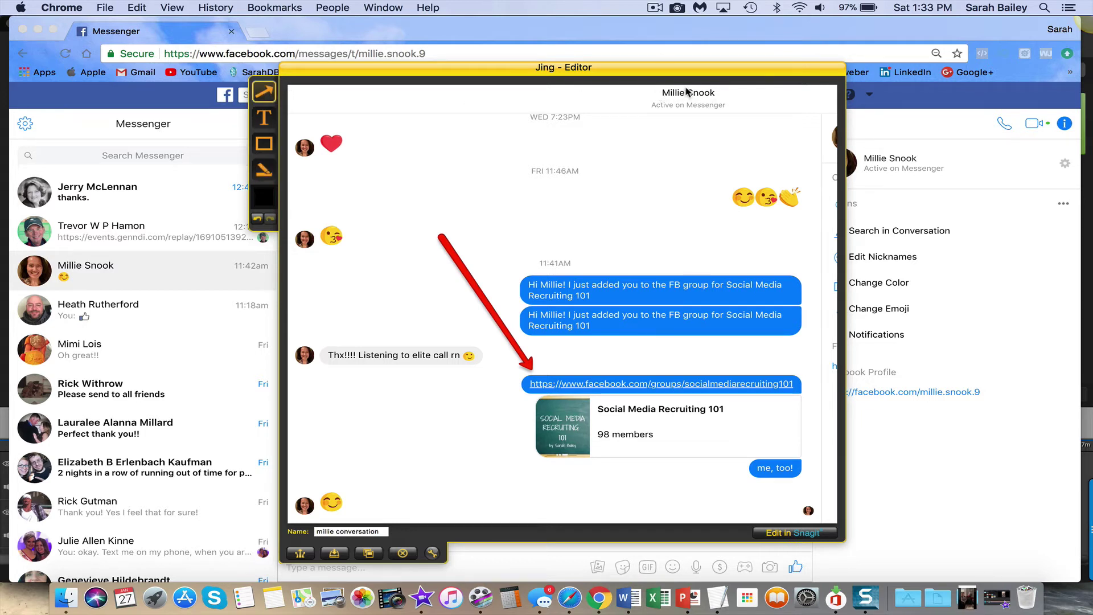
left_click_drag(682, 88, 730, 92)
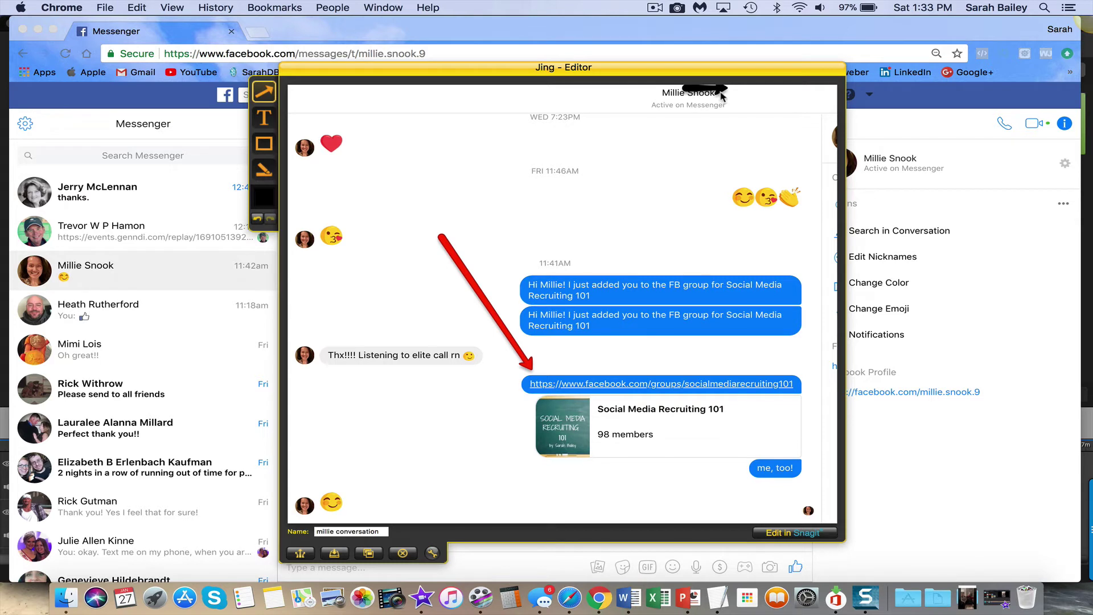
left_click_drag(725, 92, 698, 97)
Save the annotated capture as a PNG in the Desktop folder and dismiss the save notice.
left_click(333, 553)
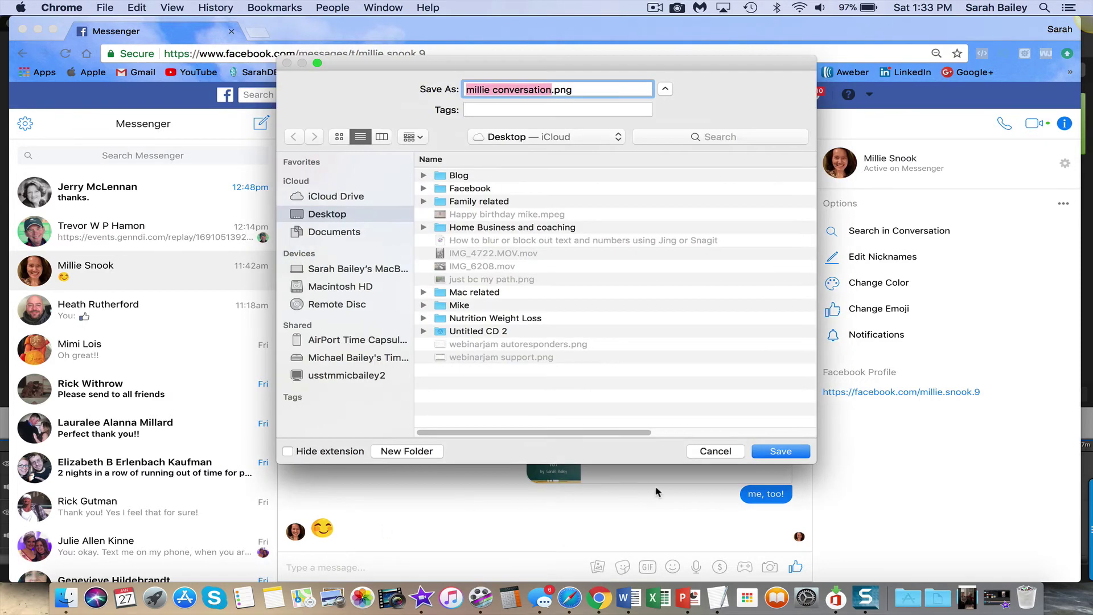
left_click(783, 454)
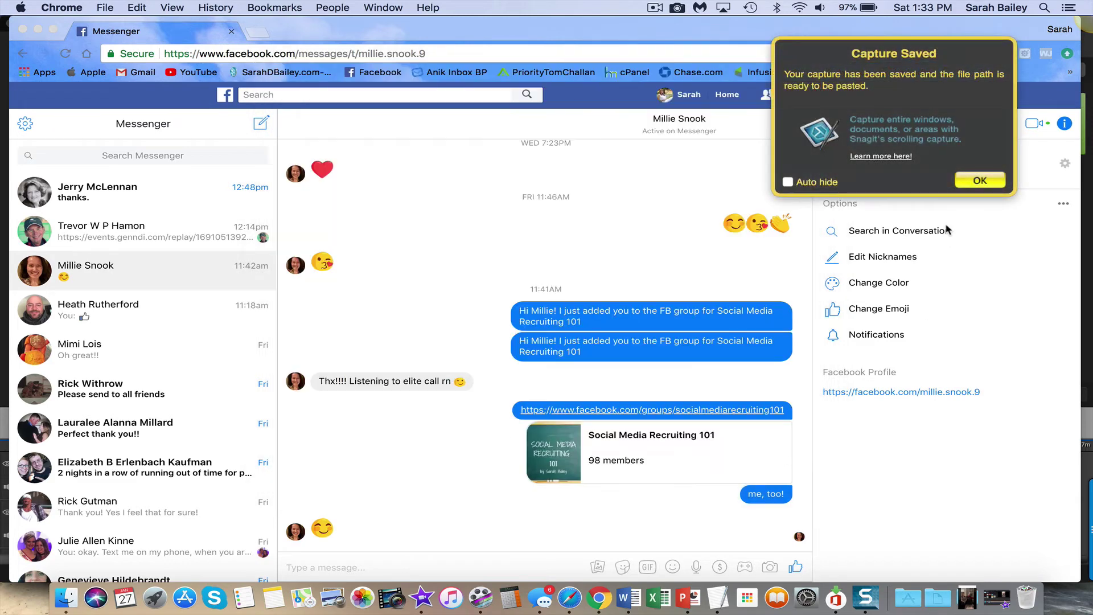
left_click(986, 180)
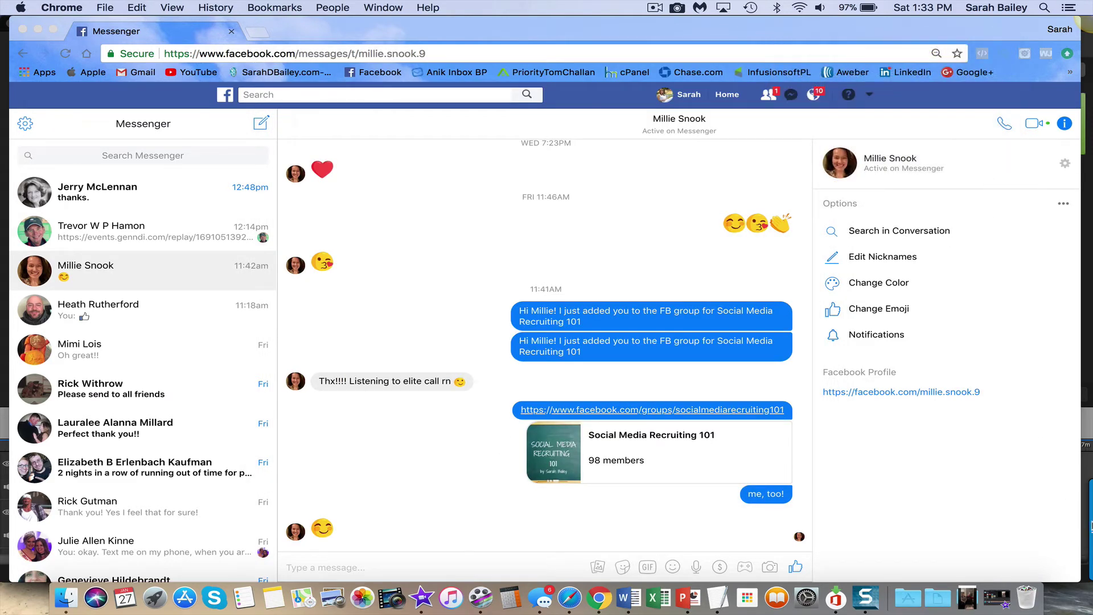
Capture the Messenger conversation with its name header as a 757 x 642 image using Snagit.
mouse_move(1078, 515)
left_click(1066, 526)
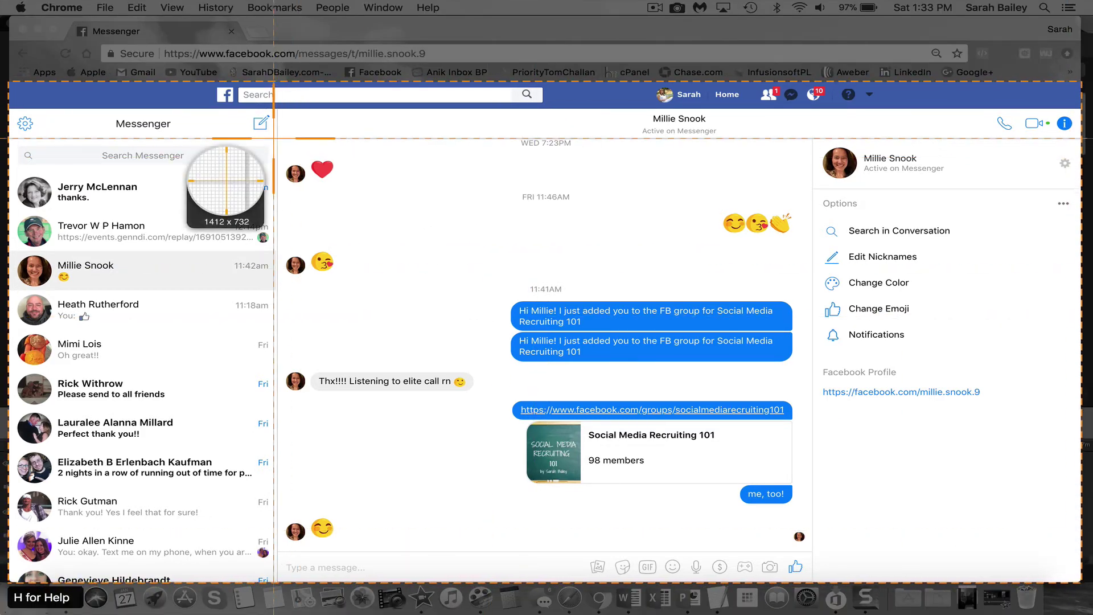
left_click_drag(274, 139, 847, 546)
left_click_drag(619, 138, 620, 107)
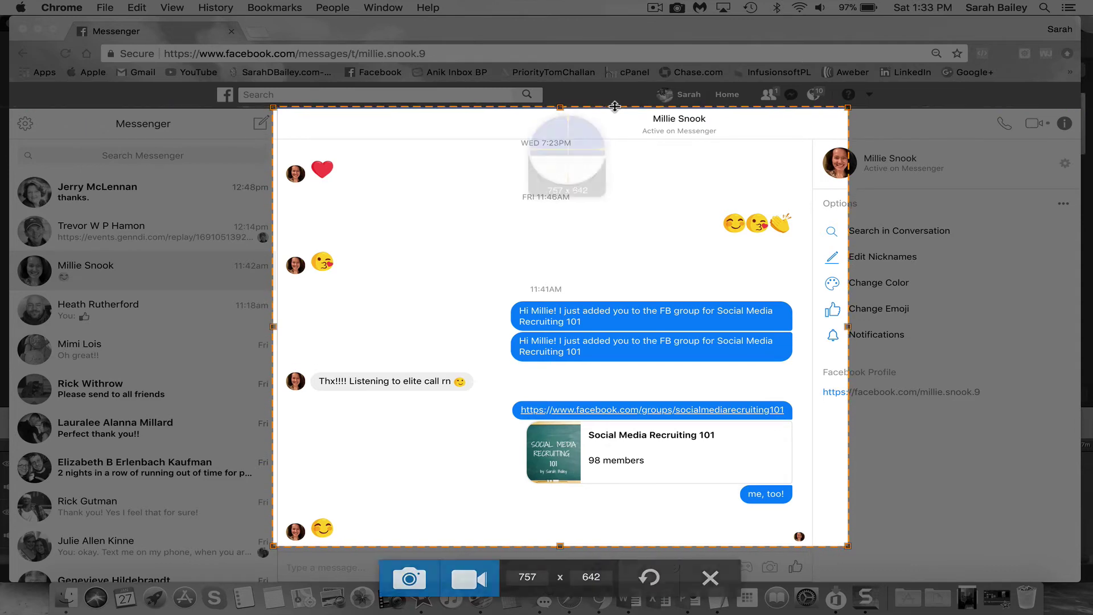
left_click(412, 578)
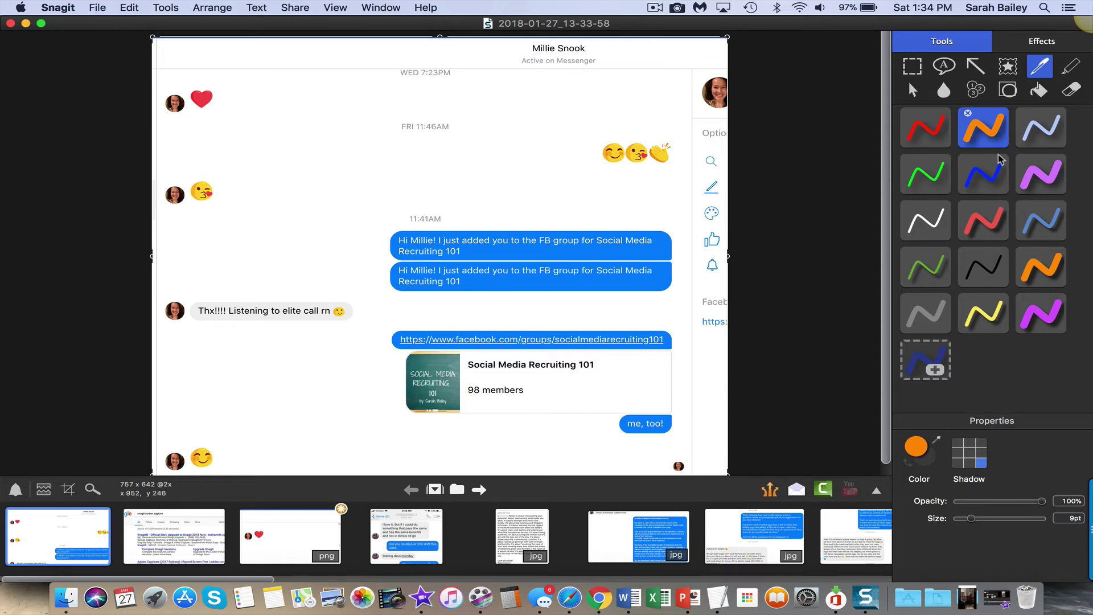
left_click(1011, 68)
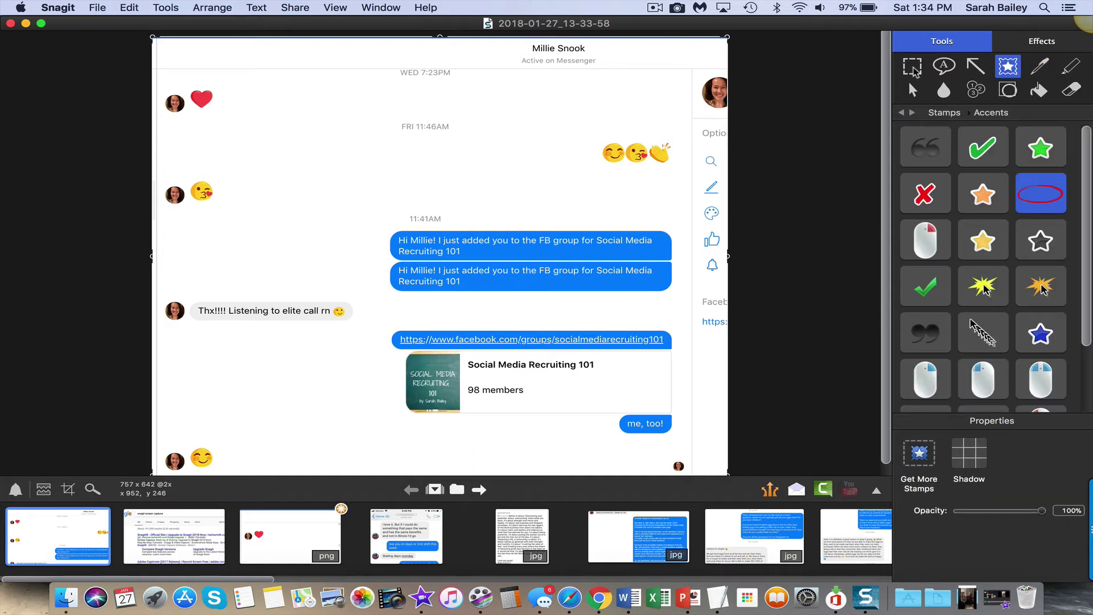
left_click(911, 66)
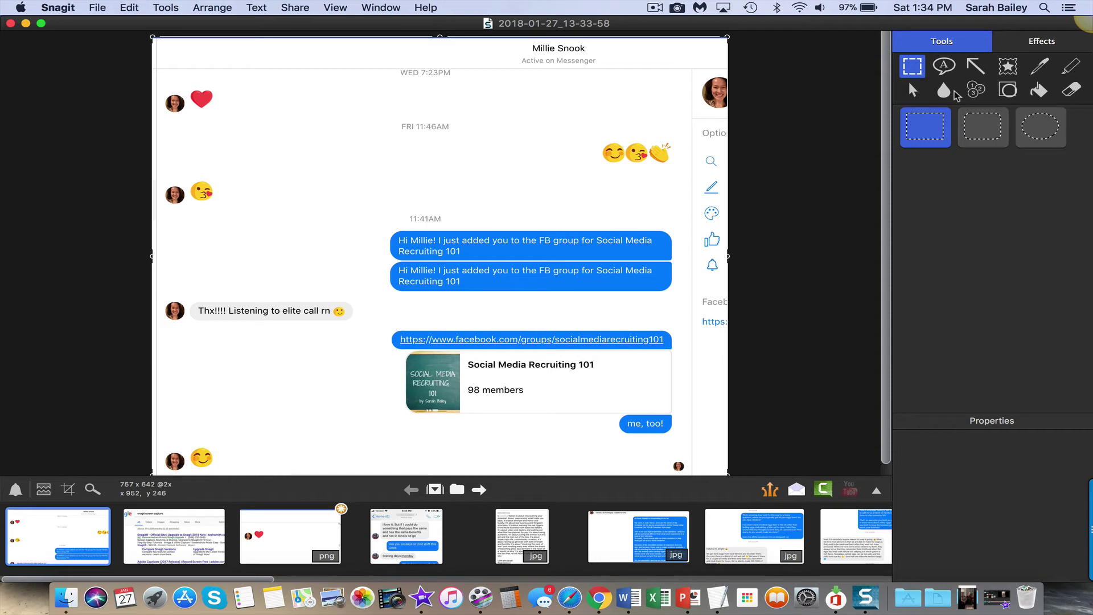
left_click(980, 96)
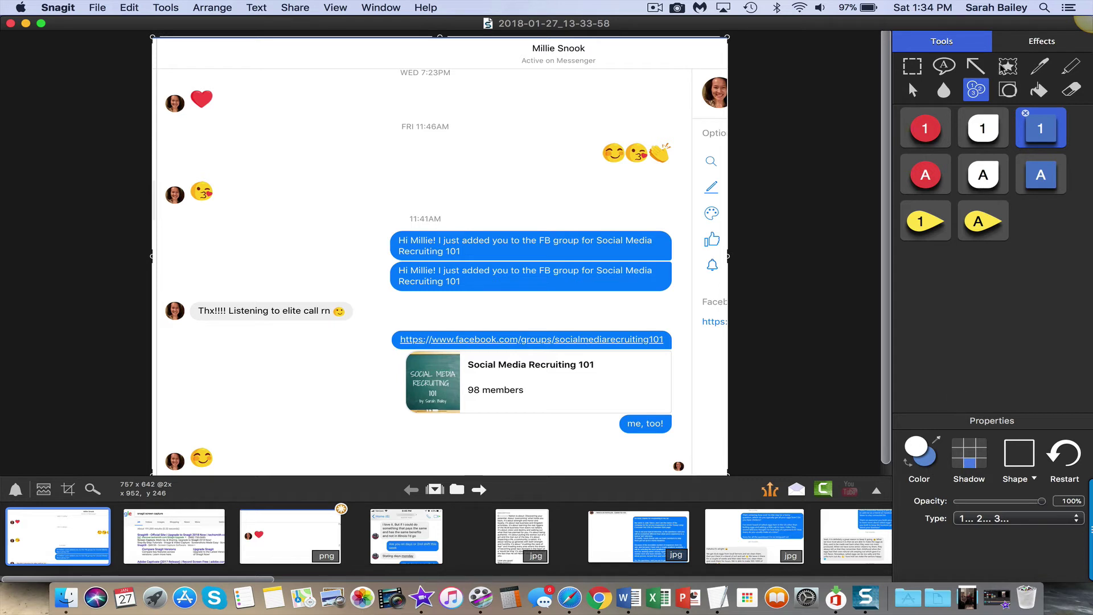
Draw a wavy line ending in a smiley face across the upper part of the capture with the orange Pen.
left_click(1040, 67)
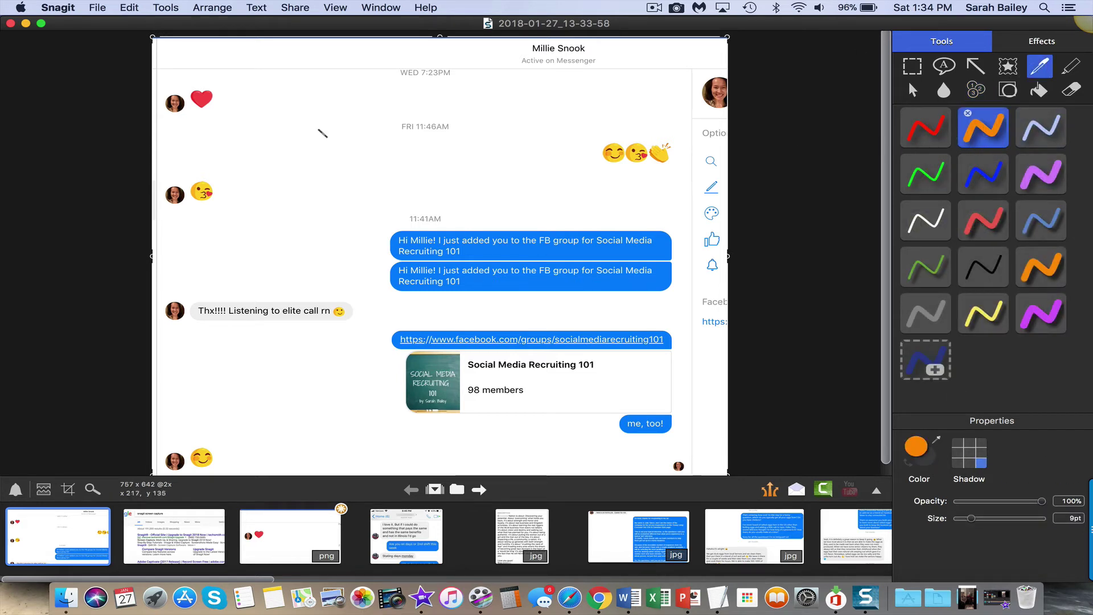
mouse_move(261, 139)
left_mouse_down()
mouse_move(404, 112)
mouse_move(500, 121)
mouse_move(477, 139)
mouse_move(527, 189)
mouse_move(557, 151)
mouse_move(521, 124)
mouse_move(498, 132)
left_mouse_up()
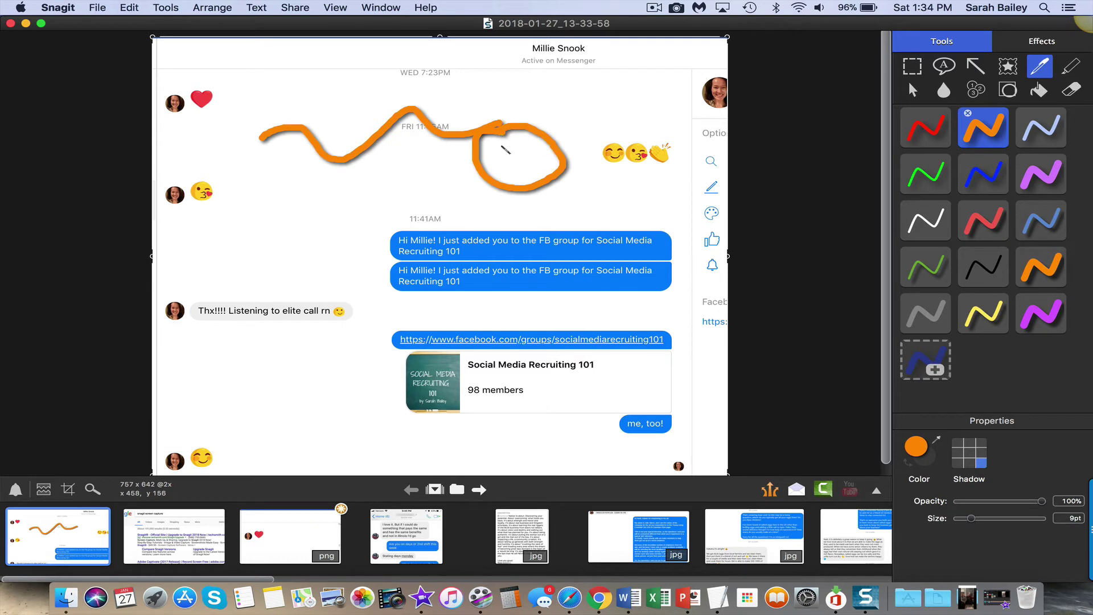
left_click(501, 149)
left_click(530, 152)
left_click_drag(491, 162, 540, 166)
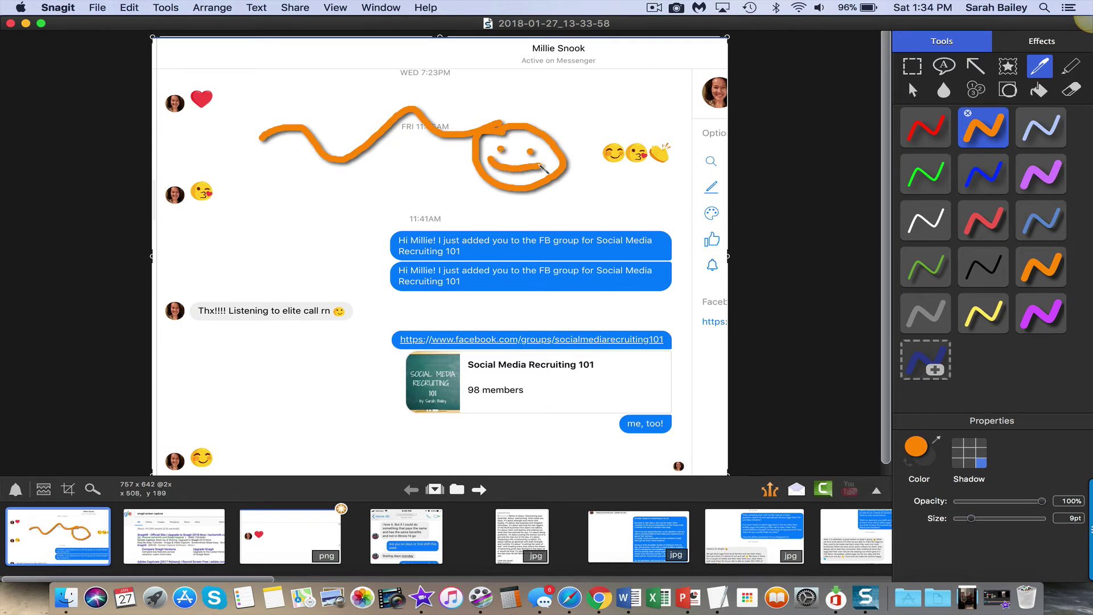
Blur the contact's surname in the header and the contact's kissing-face emoji in the conversation.
left_click(945, 96)
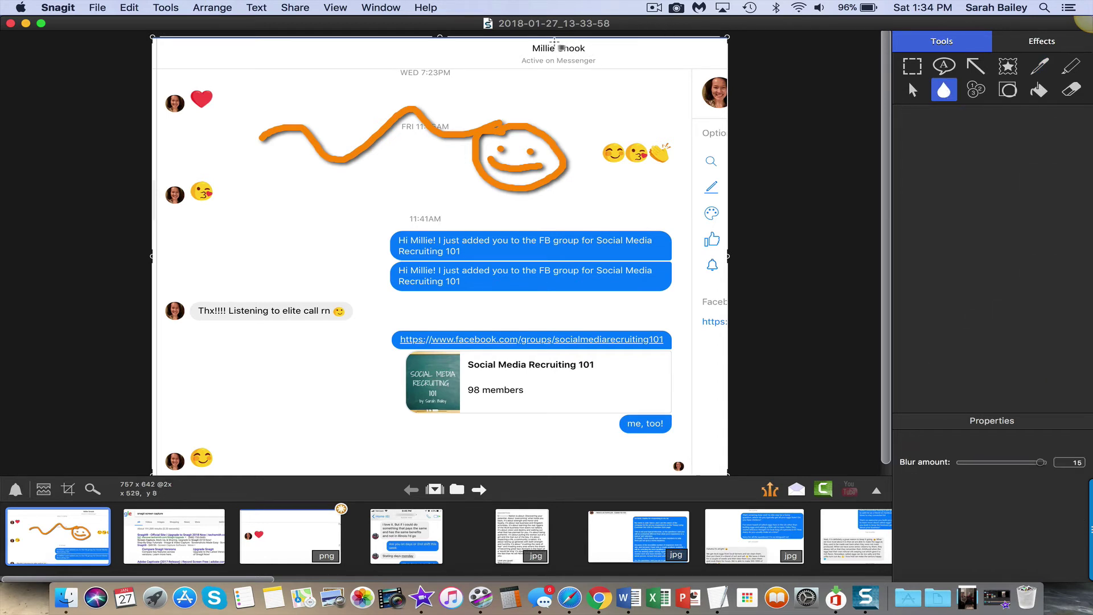
left_click_drag(555, 43, 601, 55)
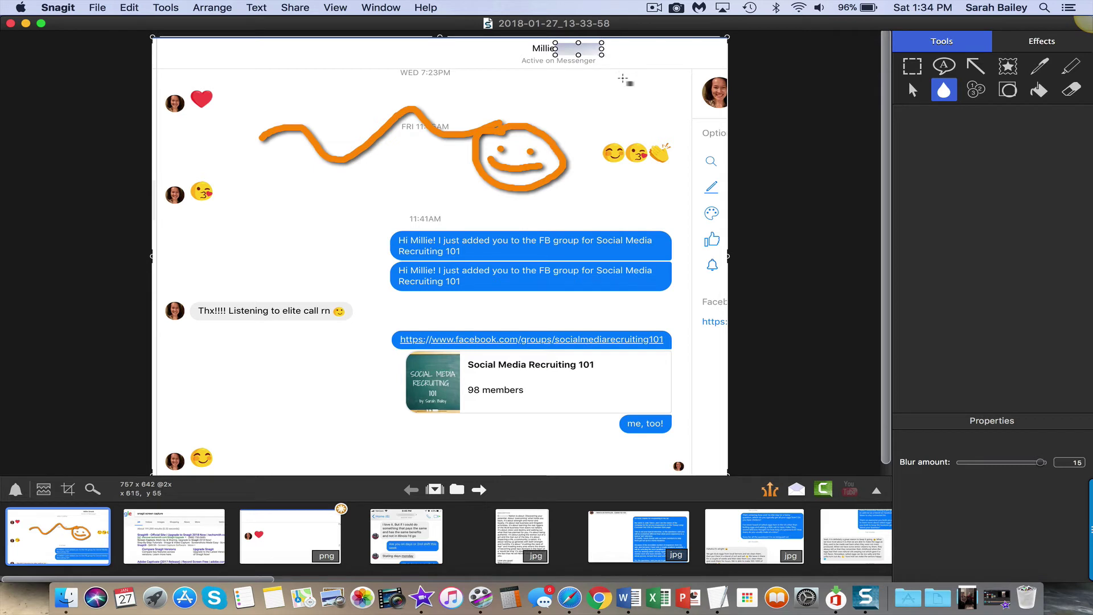
left_click(627, 84)
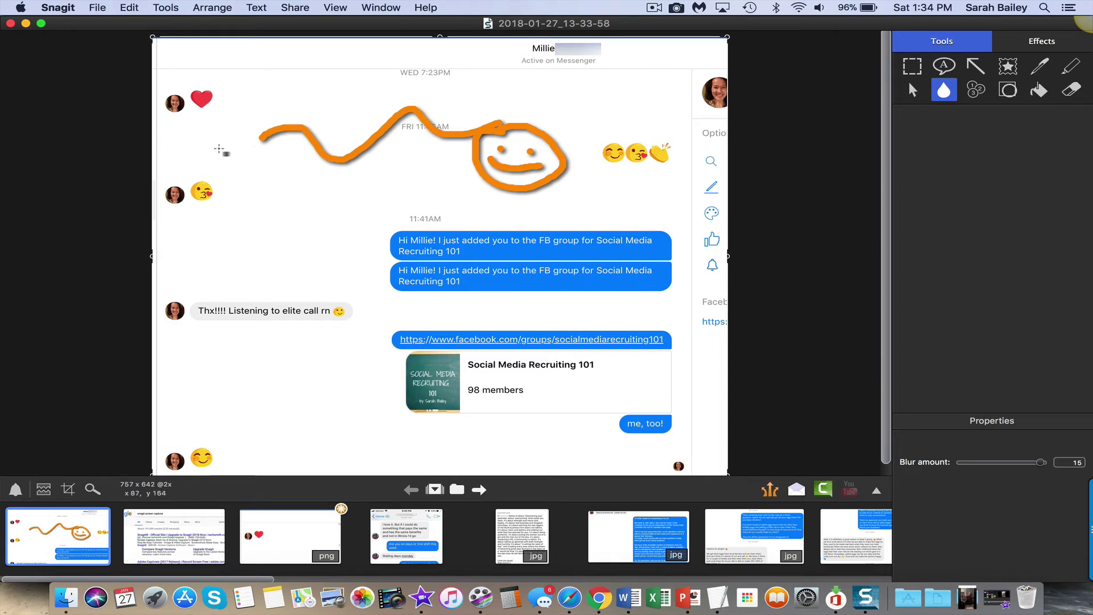
left_click_drag(182, 171, 240, 203)
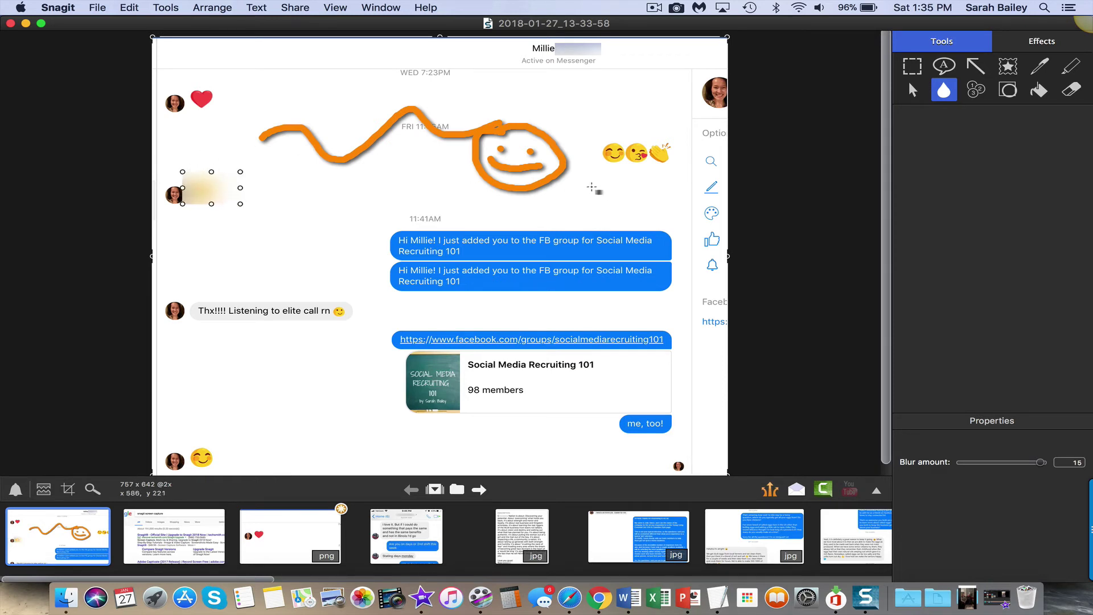
Try blurring the row of three emojis beside the orange smiley face and remove that blur.
left_click(591, 188)
left_click_drag(594, 137, 698, 173)
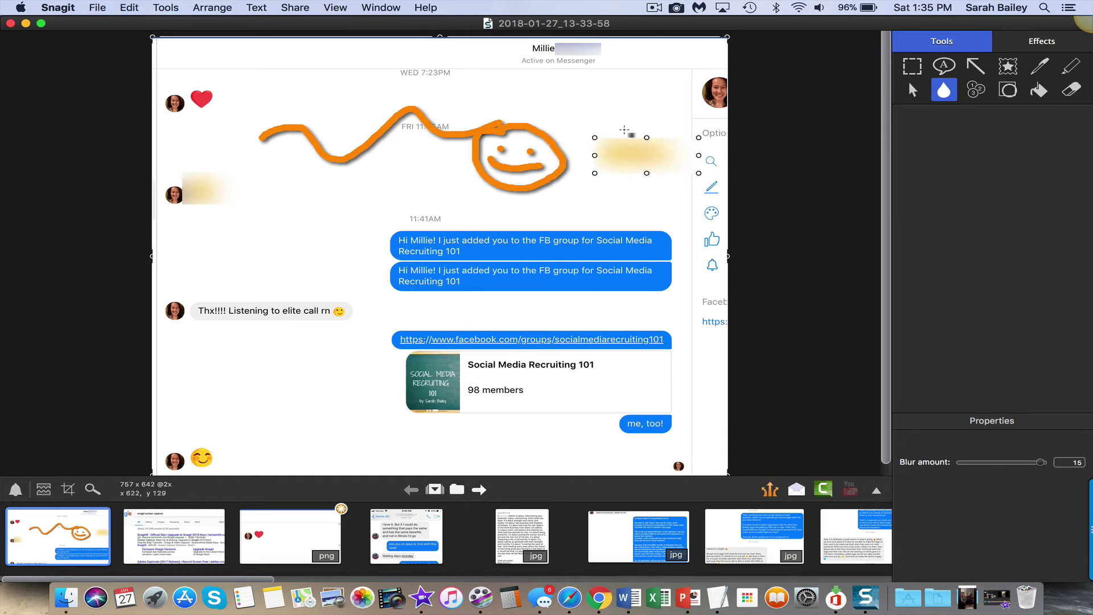
left_click(623, 138)
left_click(623, 137)
key("Delete")
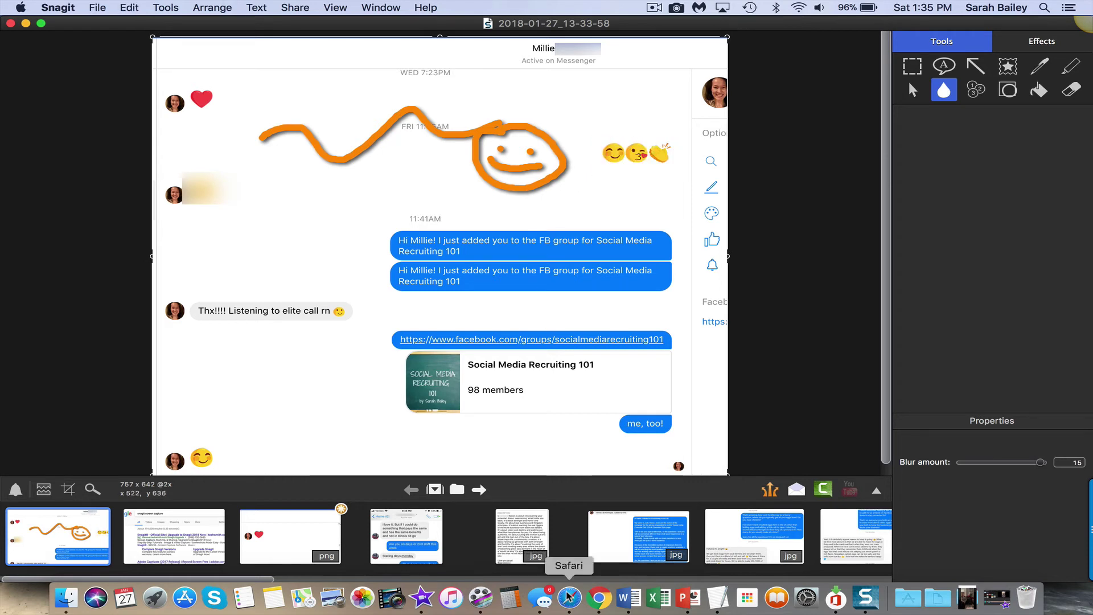
Switch to Chrome, search for "jing screen capture" in a new tab and open TechSmith's Jing page.
left_click(598, 597)
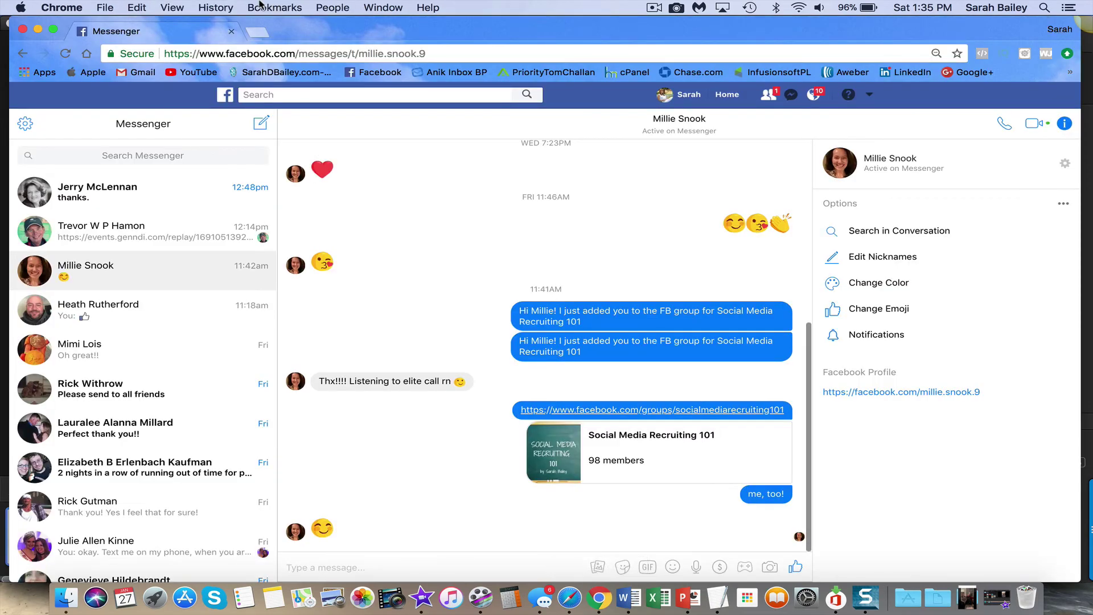
left_click(257, 32)
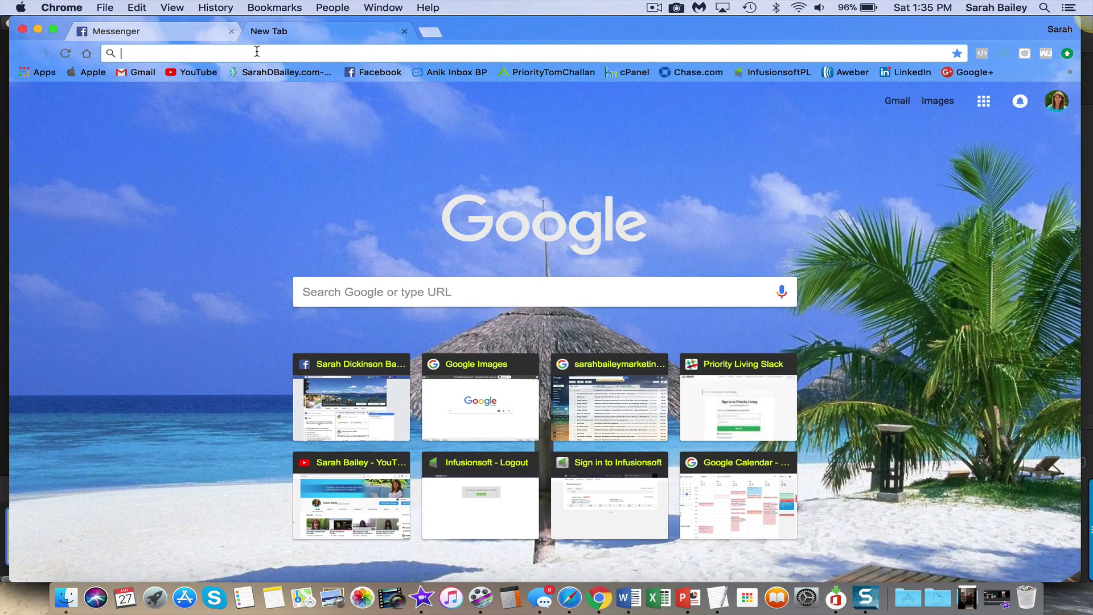
type("jing")
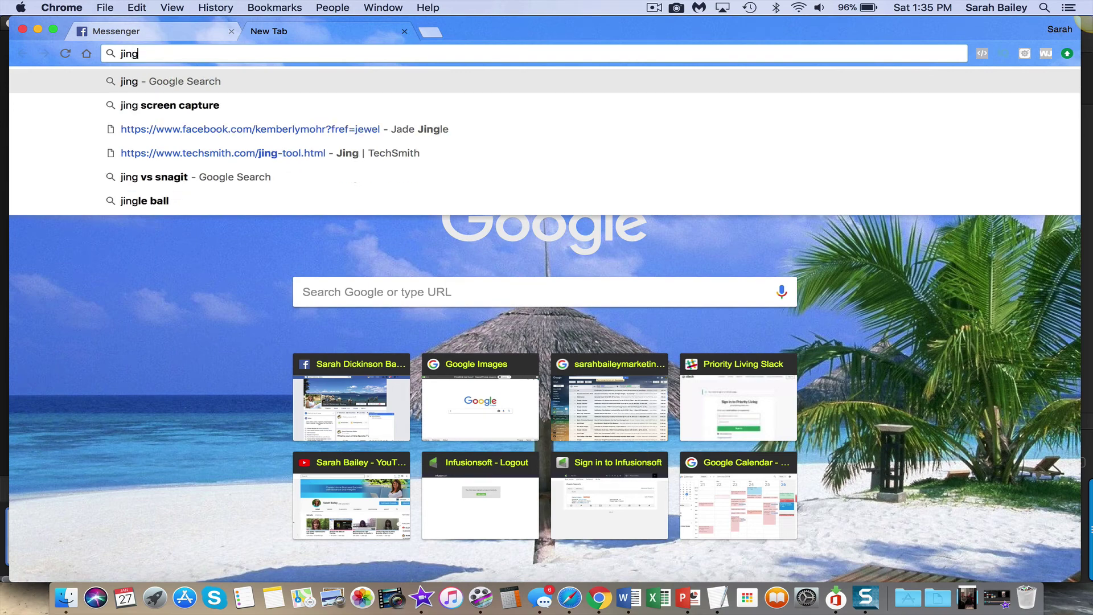
left_click(248, 105)
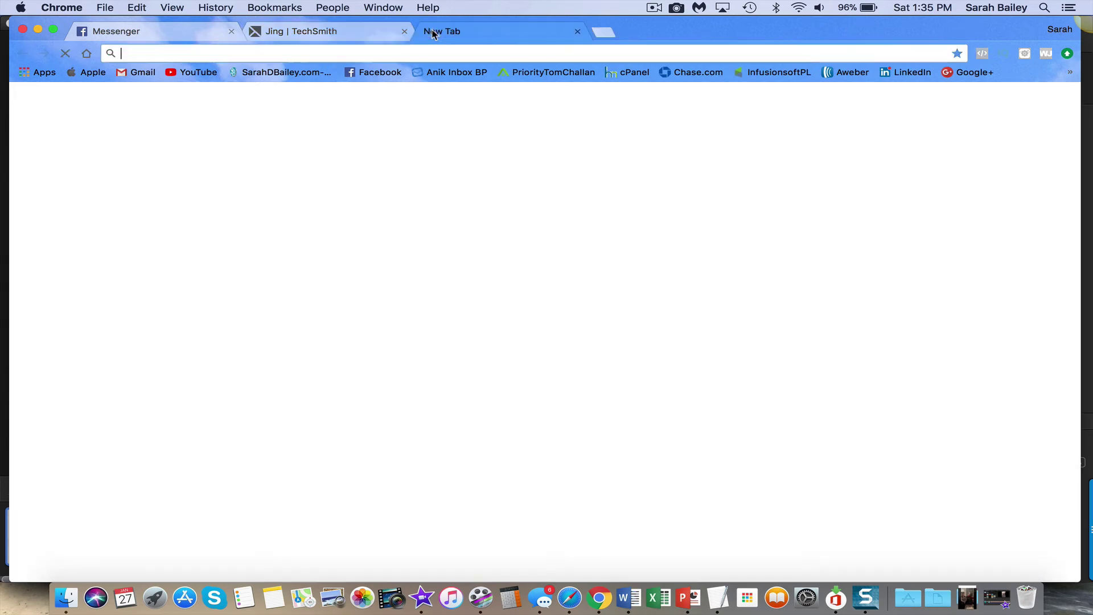
Search for "snagit screen capture" in another new tab and open the official Snagit 2018 upgrade page from the results.
type("snag")
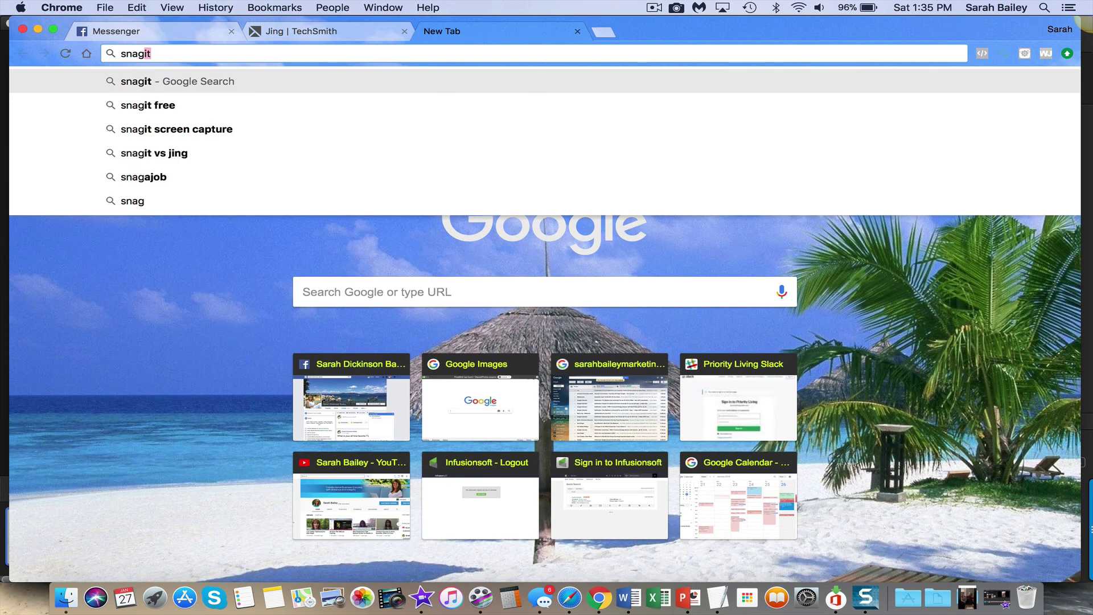
left_click(288, 128)
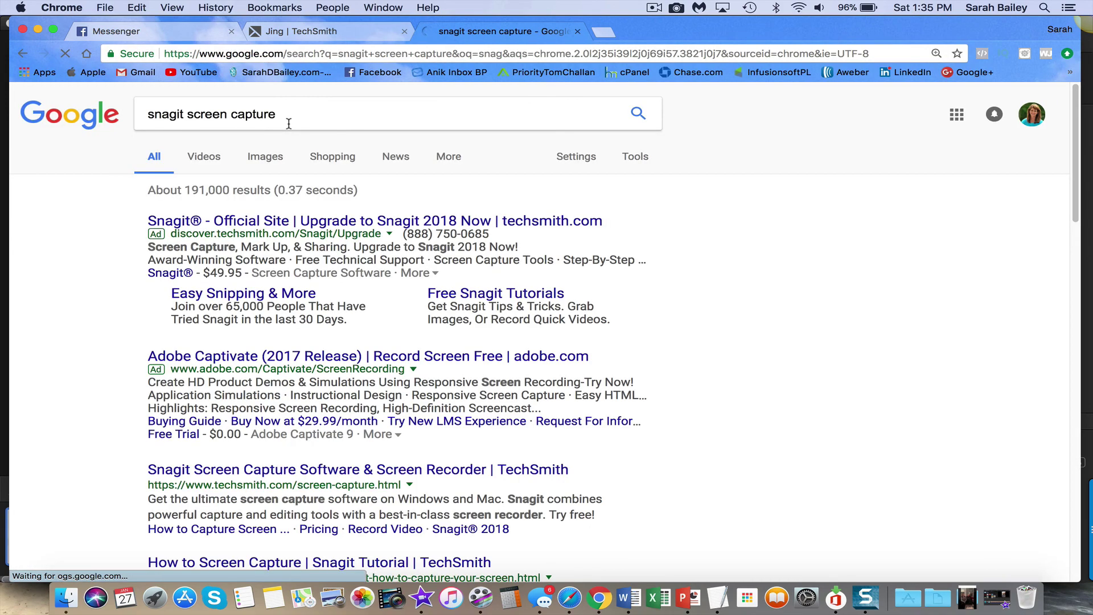
left_click(264, 217)
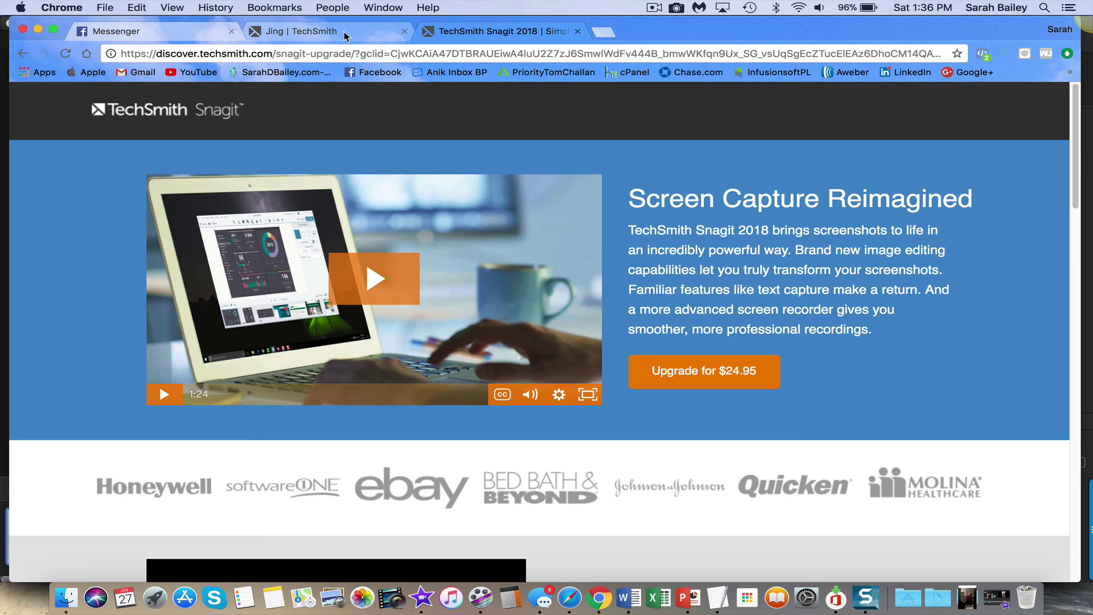
Revisit the TechSmith Jing page and open the account owner's Facebook profile from the Messenger page.
left_click(353, 36)
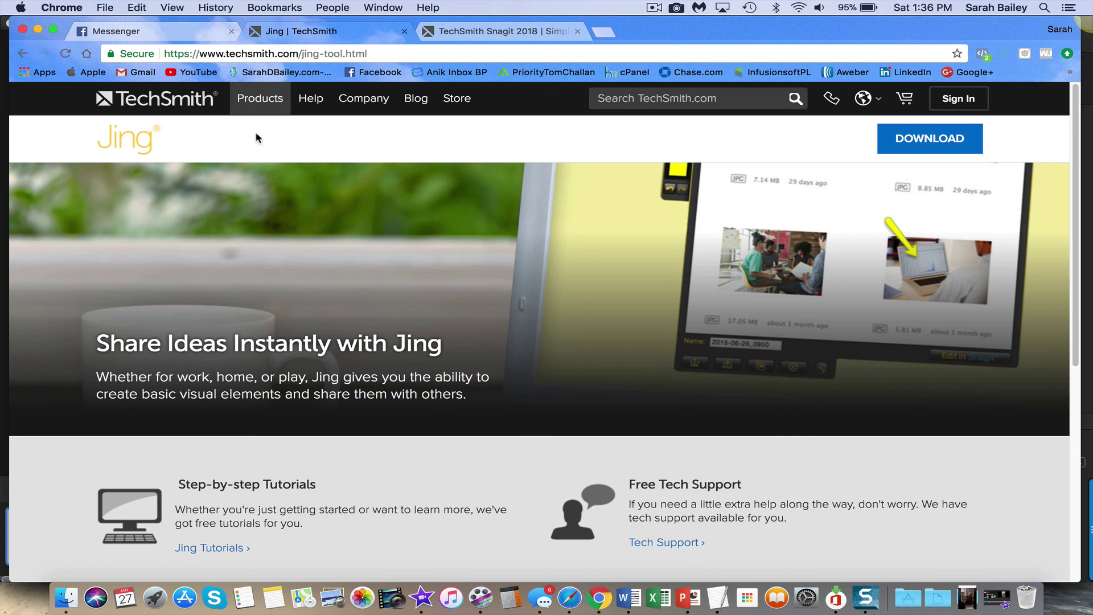
left_click(108, 32)
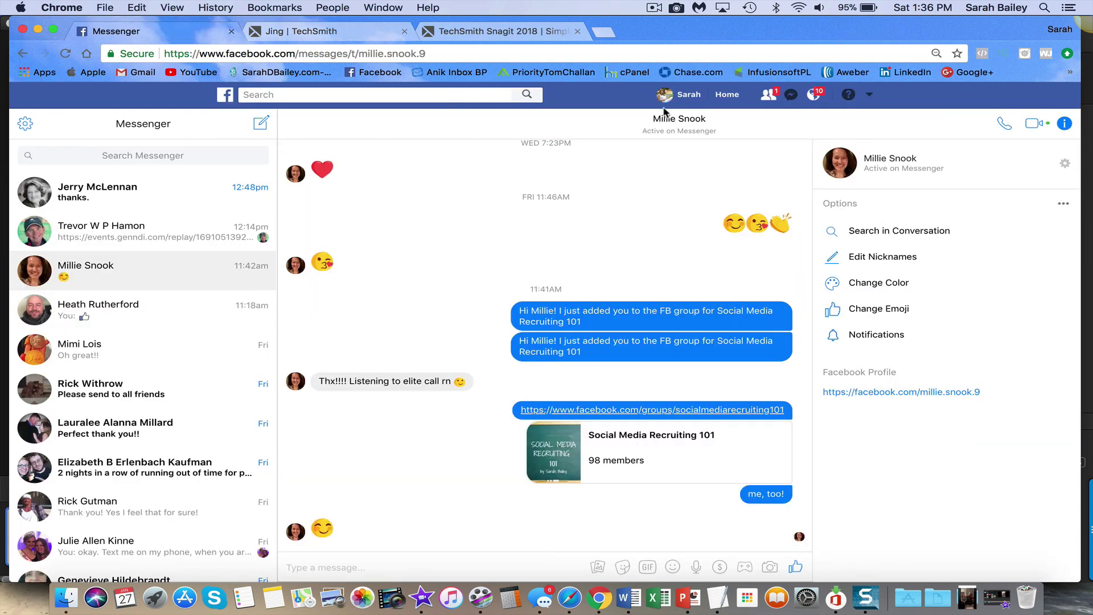
left_click(688, 97)
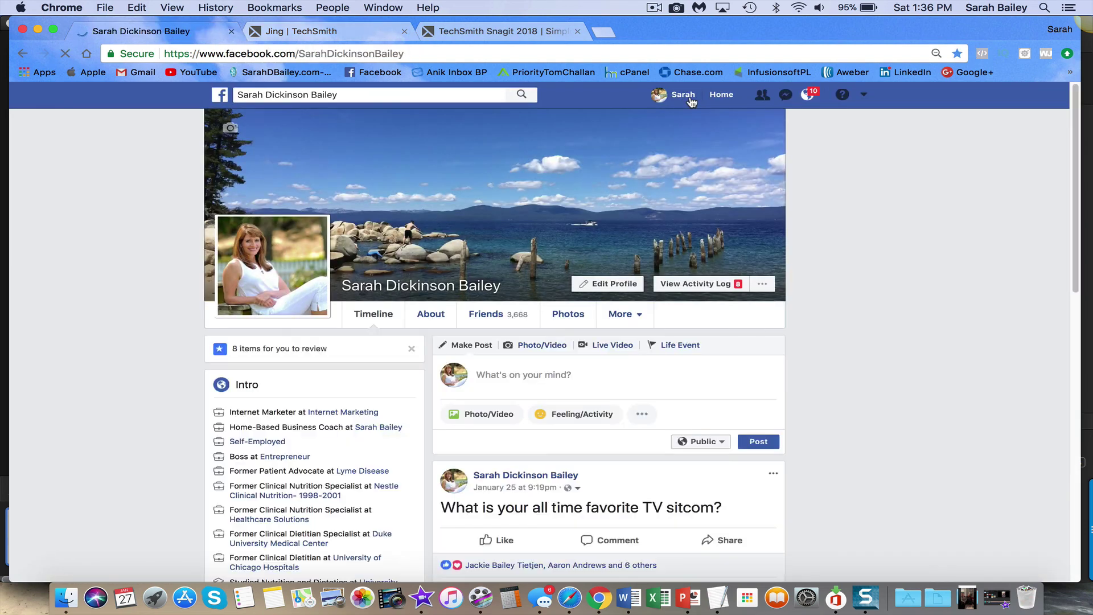